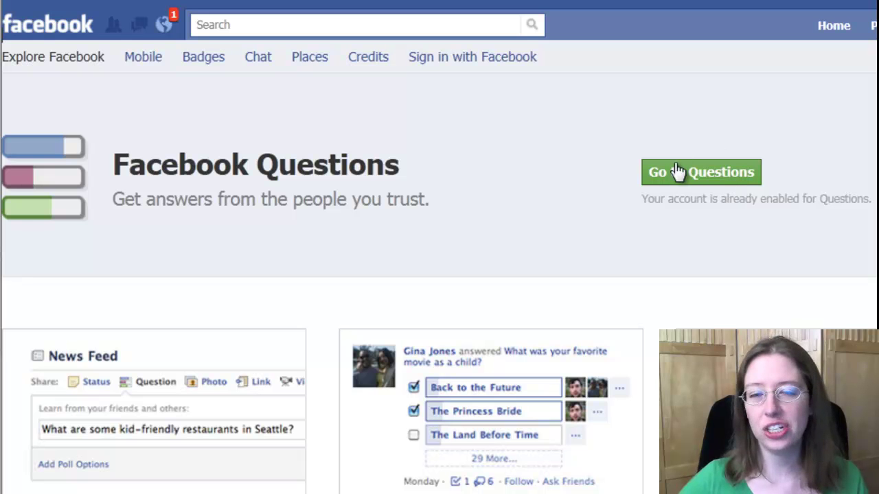
Look over the Facebook Questions introduction page and the question option on the personal profile
{"action": "scroll", "coordinate": [401, 274], "scroll_direction": "down", "scroll_amount": 5}
{"action": "scroll", "coordinate": [403, 275], "scroll_direction": "up", "scroll_amount": 5}
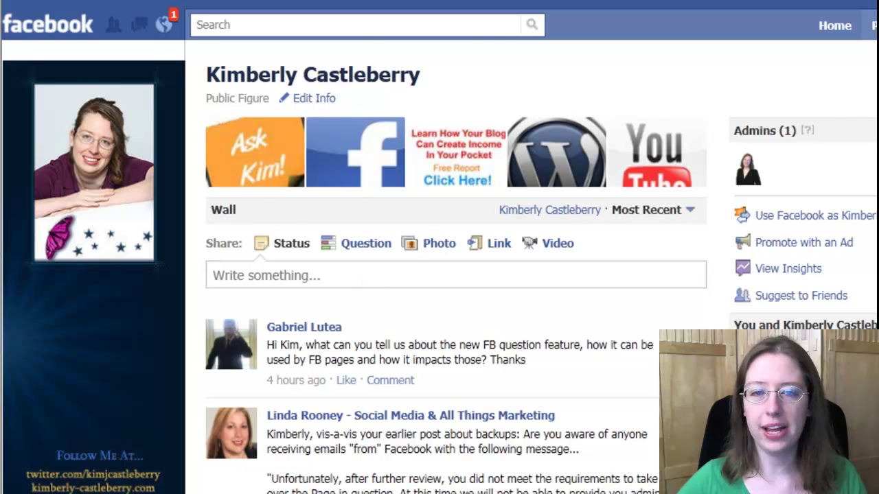
{"action": "left_click", "coordinate": [872, 26]}
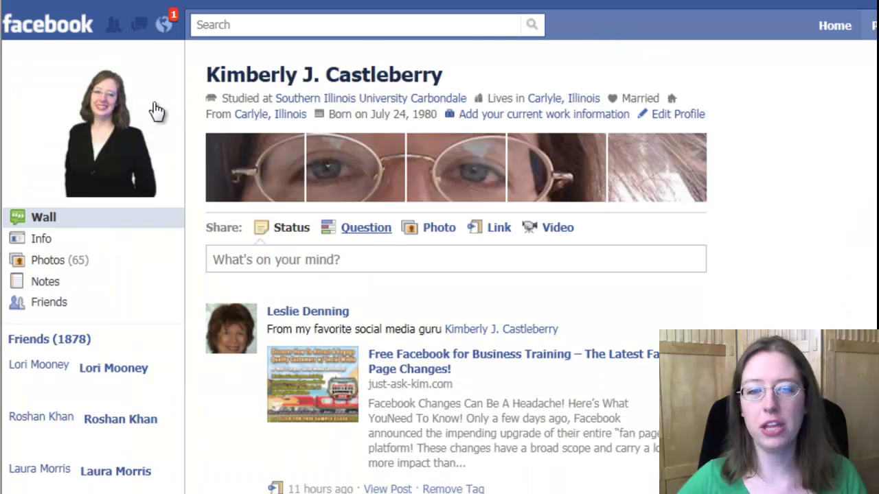
{"action": "left_click", "coordinate": [372, 226]}
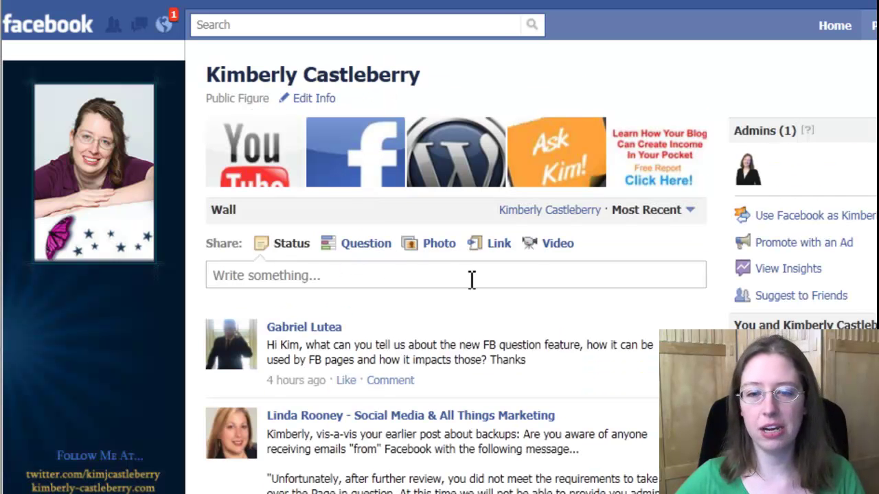
Start a new question on the public figure page's wall reading "What is your favorite color?"
{"action": "left_click", "coordinate": [393, 275]}
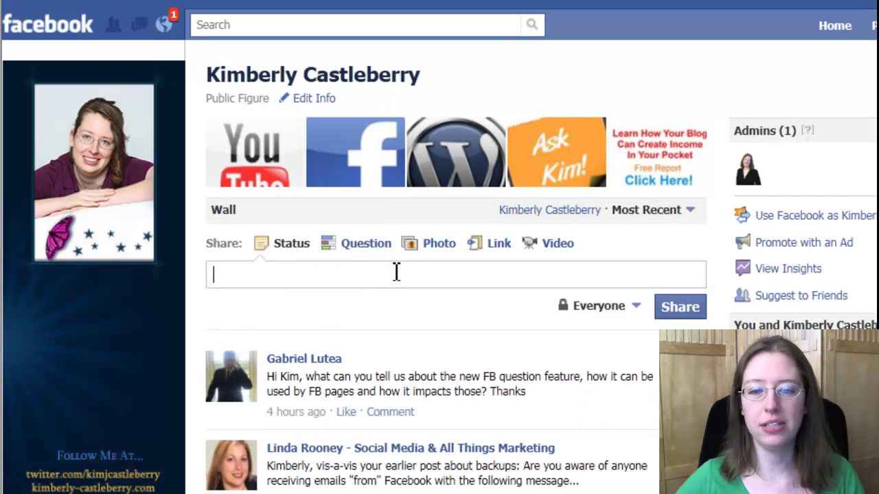
{"action": "left_click", "coordinate": [367, 248]}
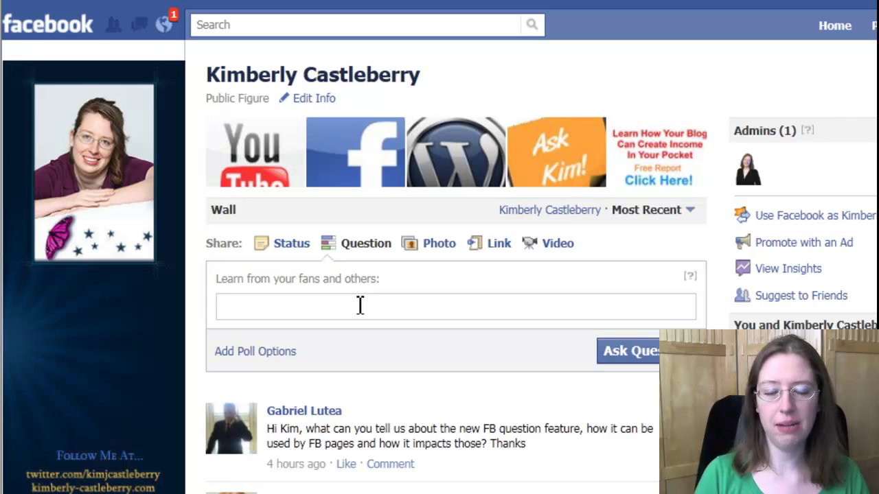
{"action": "type", "text": "What is your favorite color?"}
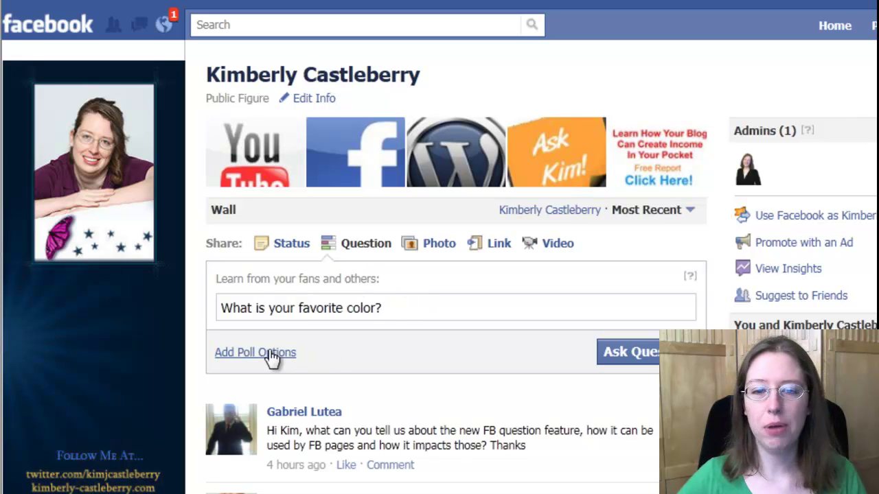
Add the poll options Red, Blue, Green and Yellow to the question
{"action": "left_click", "coordinate": [294, 353]}
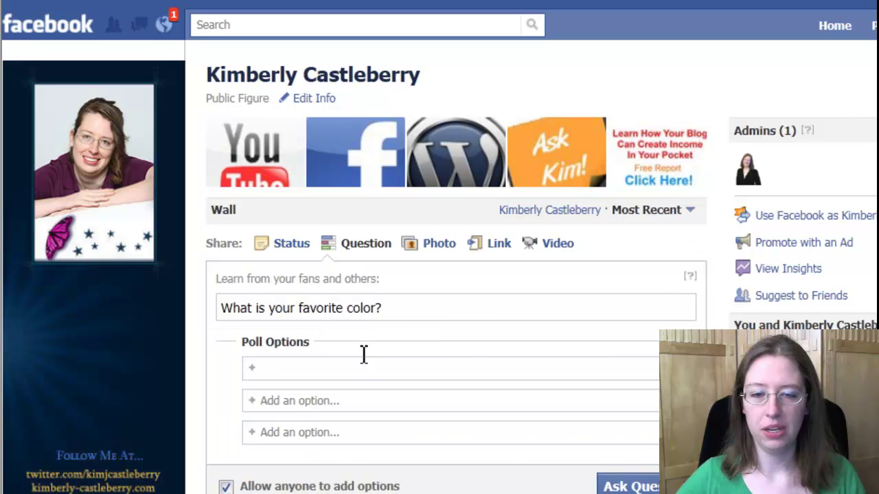
{"action": "left_click", "coordinate": [397, 372]}
{"action": "type", "text": "RedB"}
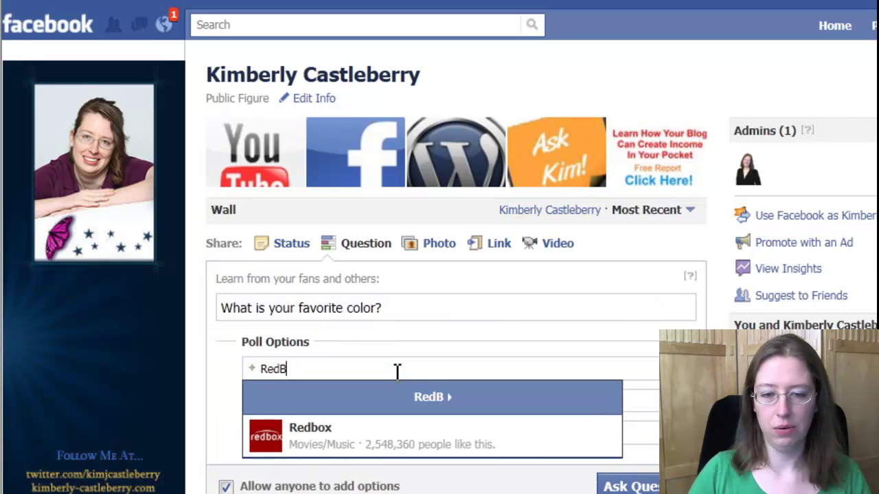
{"action": "key", "text": "BackSpace"}
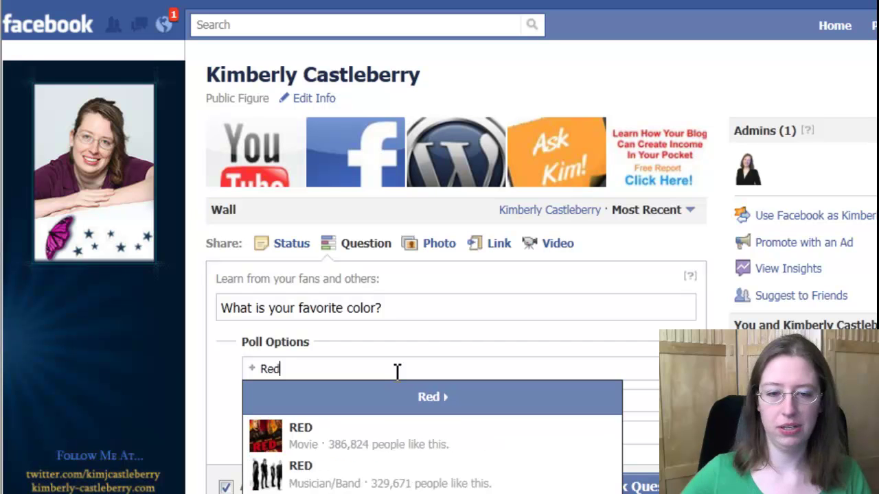
{"action": "key", "text": "Return"}
{"action": "left_click", "coordinate": [356, 398]}
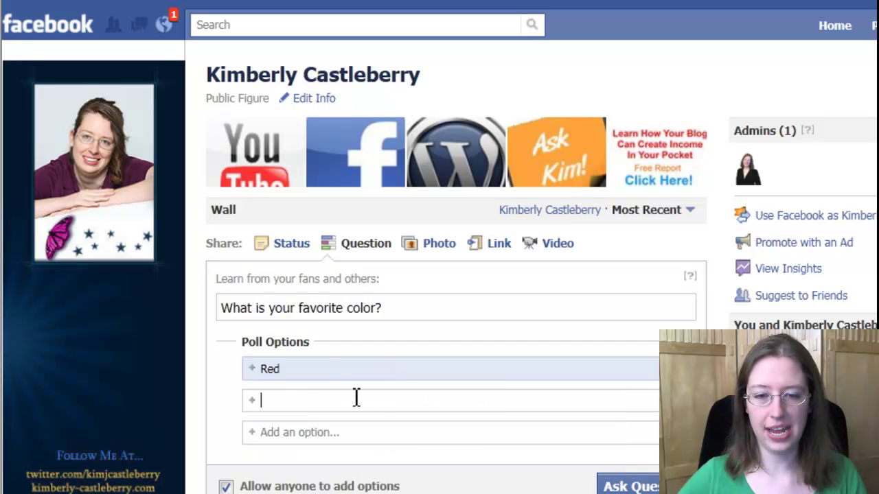
{"action": "type", "text": "Blue"}
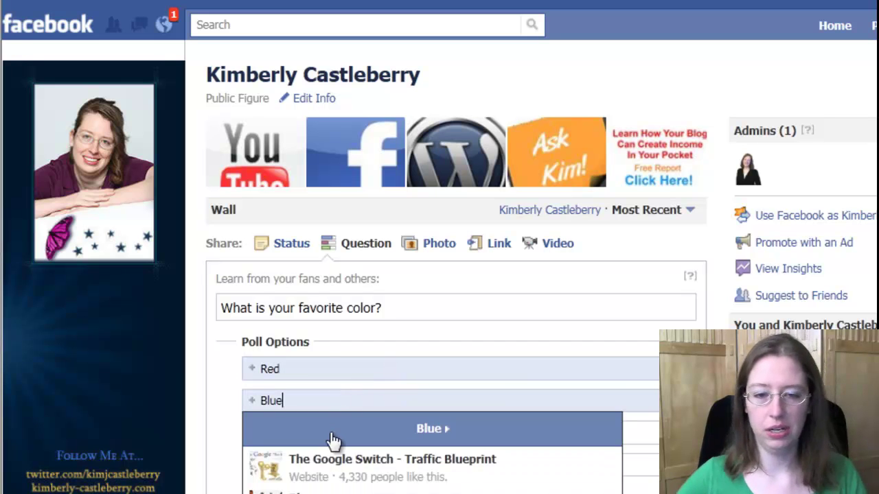
{"action": "left_click", "coordinate": [653, 435]}
{"action": "type", "text": "Green"}
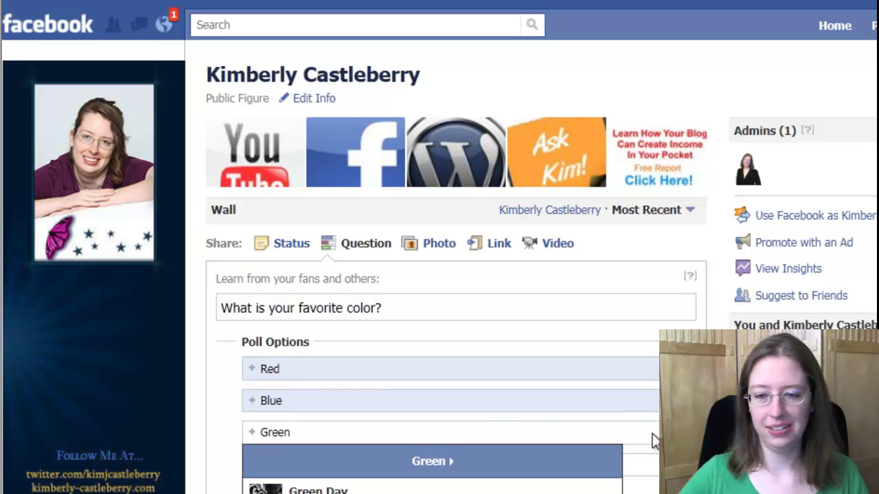
{"action": "left_click", "coordinate": [651, 462]}
{"action": "type", "text": "Yellow"}
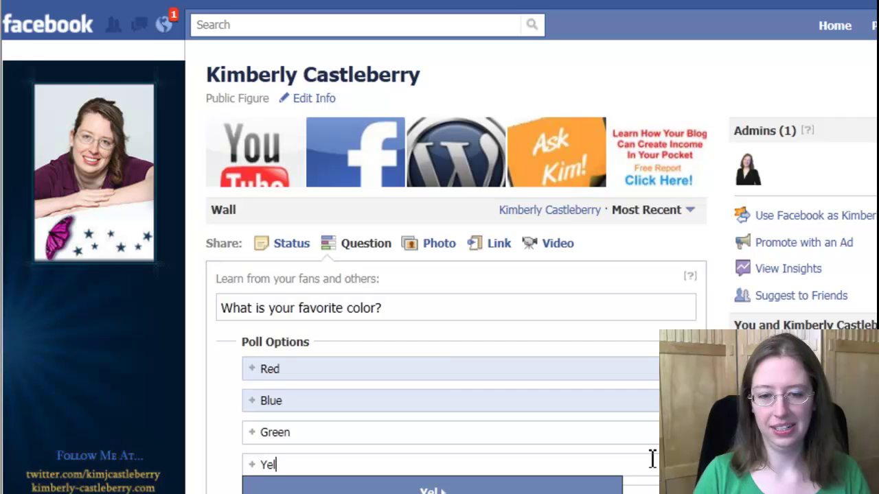
{"action": "left_click", "coordinate": [643, 492]}
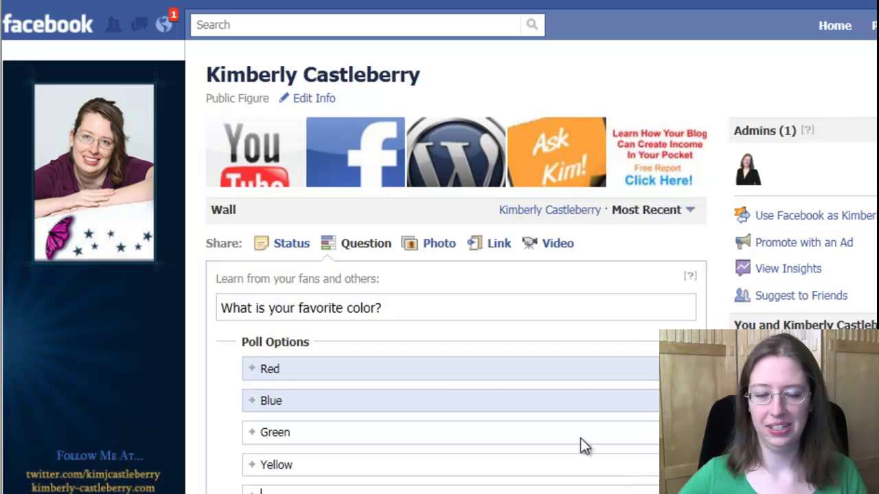
Post the favorite color question to the page's wall with anyone allowed to add options
{"action": "scroll", "coordinate": [473, 320], "scroll_direction": "down", "scroll_amount": 3}
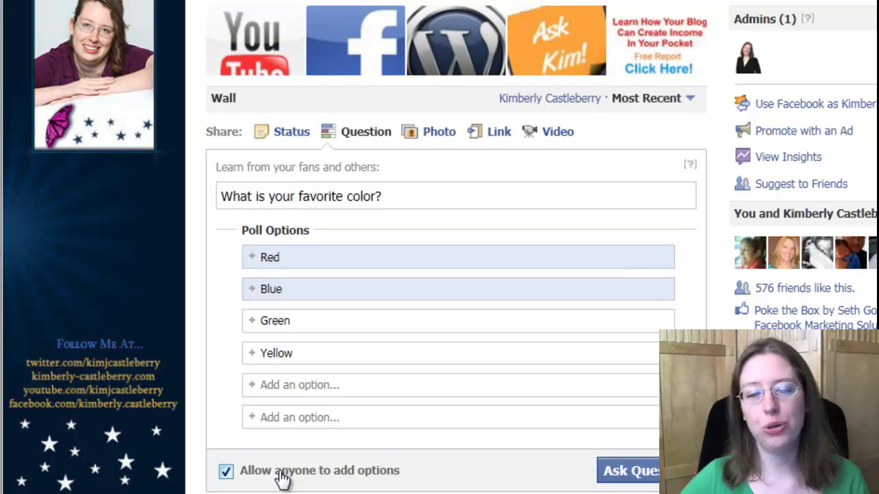
{"action": "left_click", "coordinate": [640, 473]}
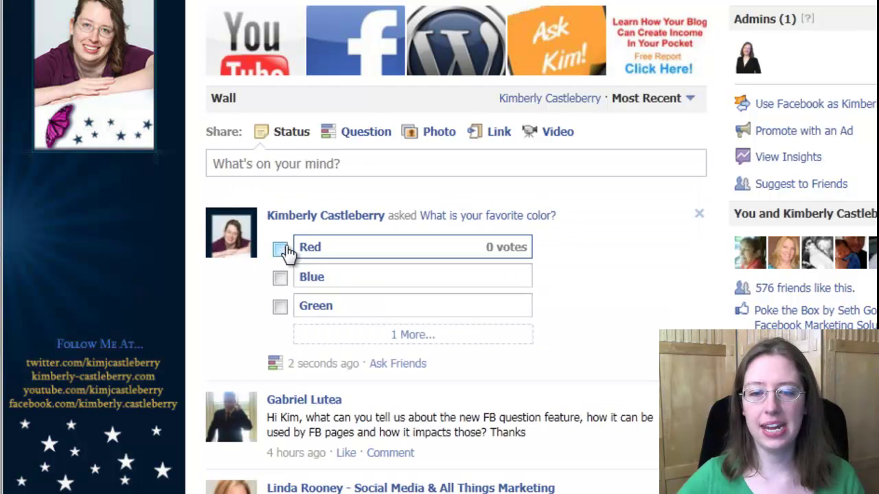
View the Ask Friends dialog for the posted favorite color question and close it
{"action": "left_click", "coordinate": [405, 365]}
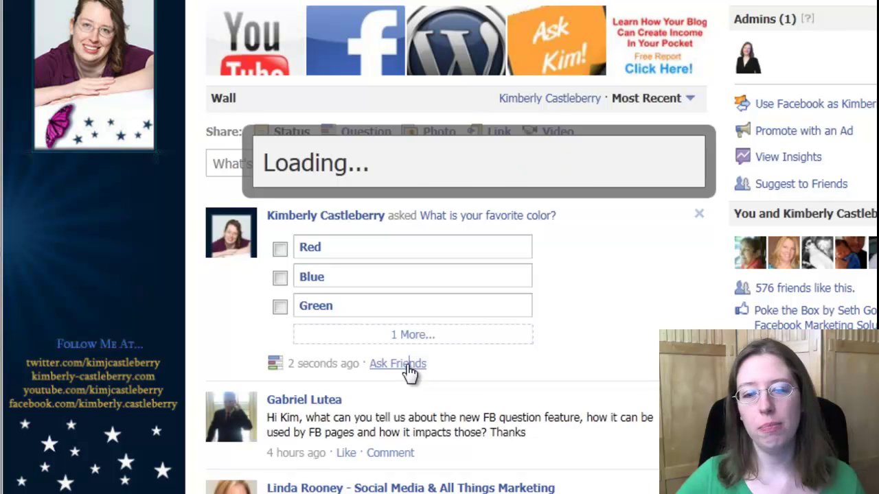
{"action": "scroll", "coordinate": [433, 354], "scroll_direction": "down", "scroll_amount": 2}
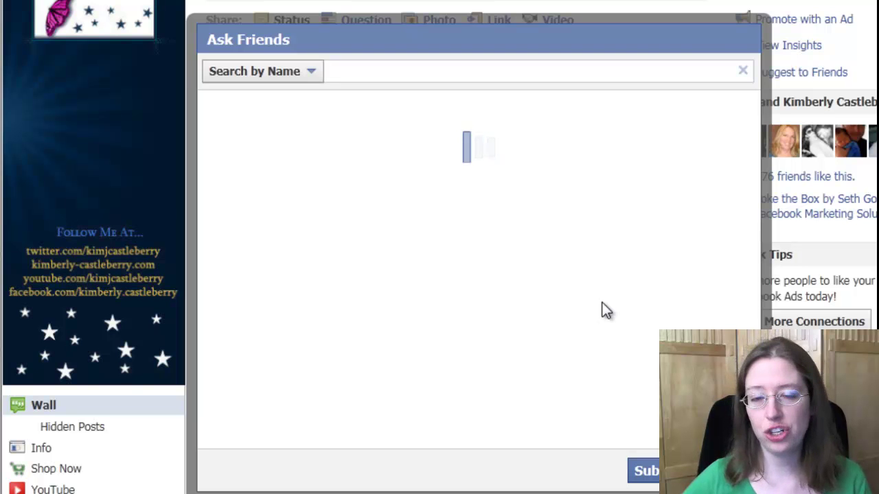
{"action": "key", "text": "Escape"}
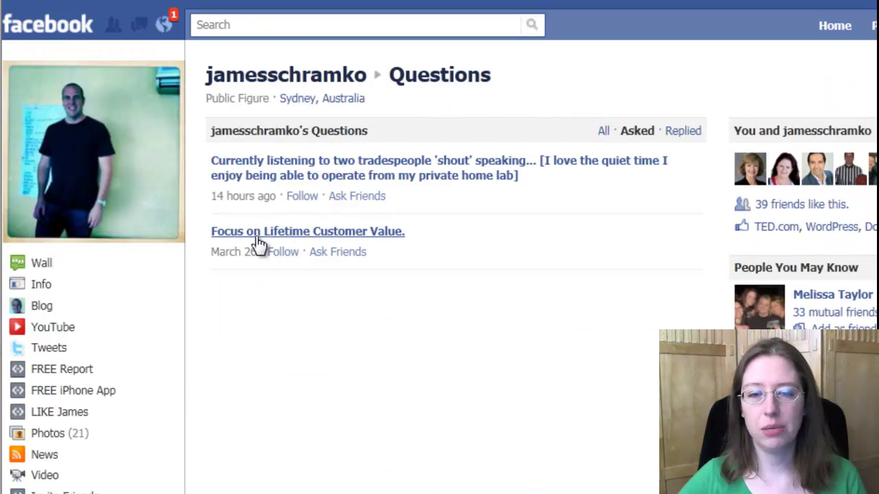
Look through the Ask Friends list for the newest question on the other public figure's page, and close it without selecting anyone
{"action": "left_click", "coordinate": [357, 197]}
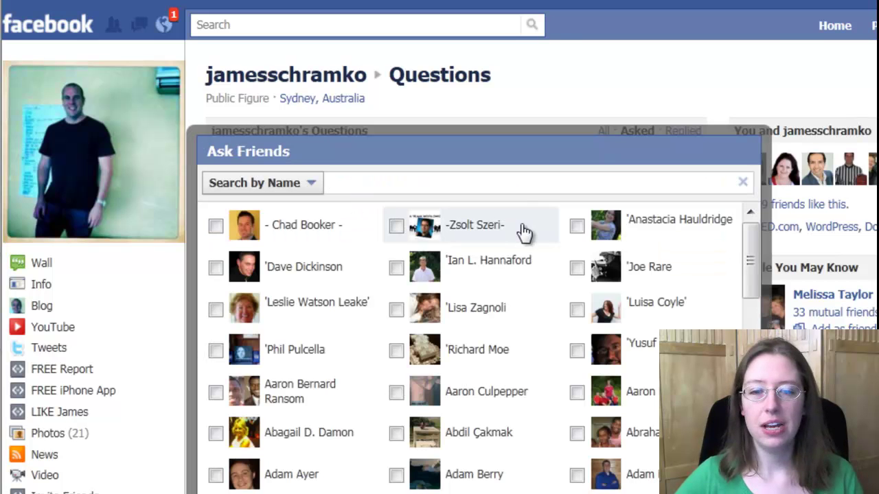
{"action": "scroll", "coordinate": [584, 240], "scroll_direction": "down", "scroll_amount": 1}
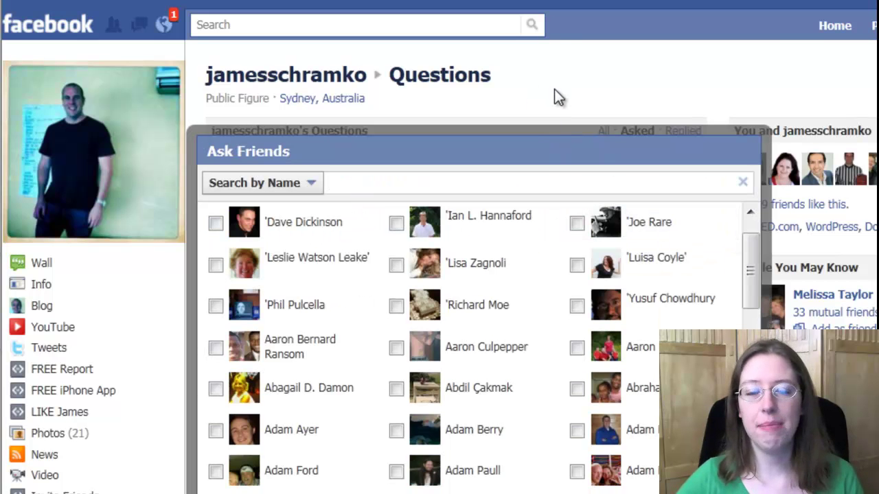
{"action": "scroll", "coordinate": [554, 88], "scroll_direction": "down", "scroll_amount": 3}
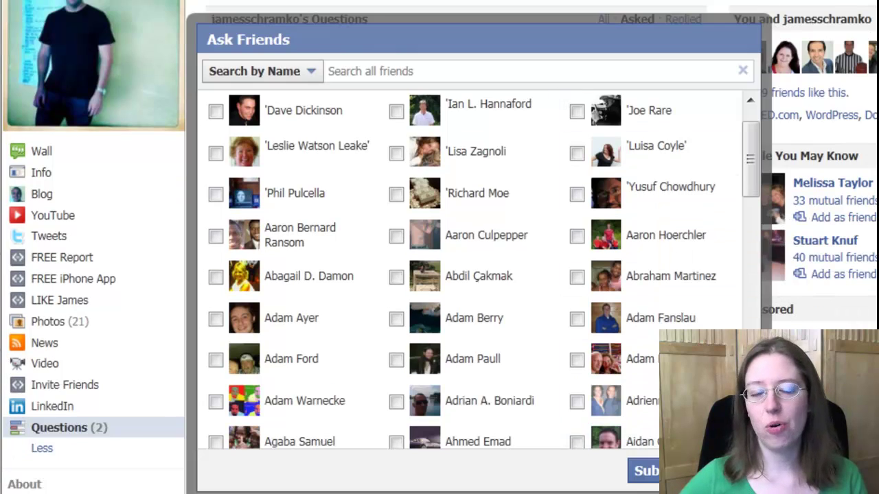
{"action": "left_click", "coordinate": [720, 471]}
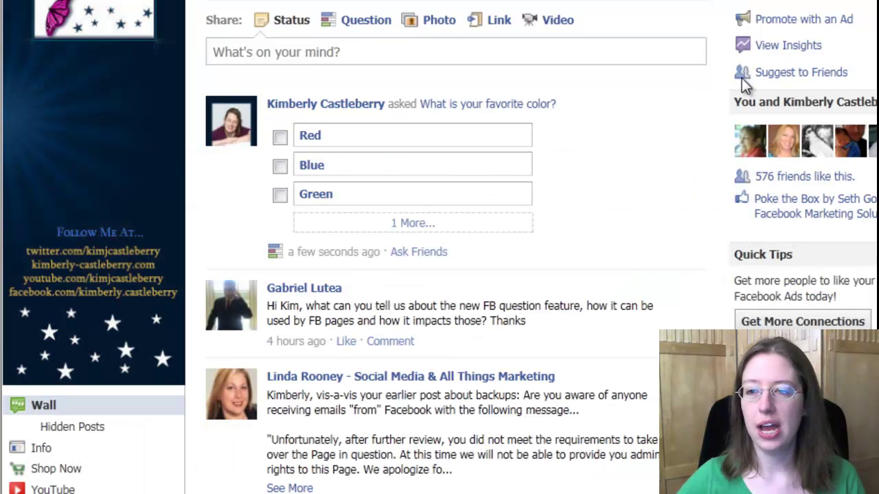
Vote for Red in the favorite color poll on the page's wall
{"action": "scroll", "coordinate": [741, 76], "scroll_direction": "up", "scroll_amount": 3}
{"action": "scroll", "coordinate": [439, 247], "scroll_direction": "down", "scroll_amount": 1}
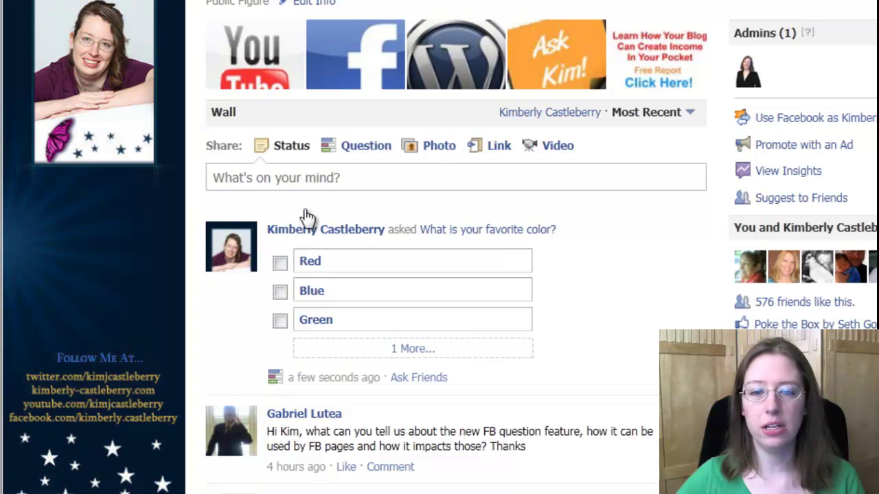
{"action": "left_click", "coordinate": [280, 265]}
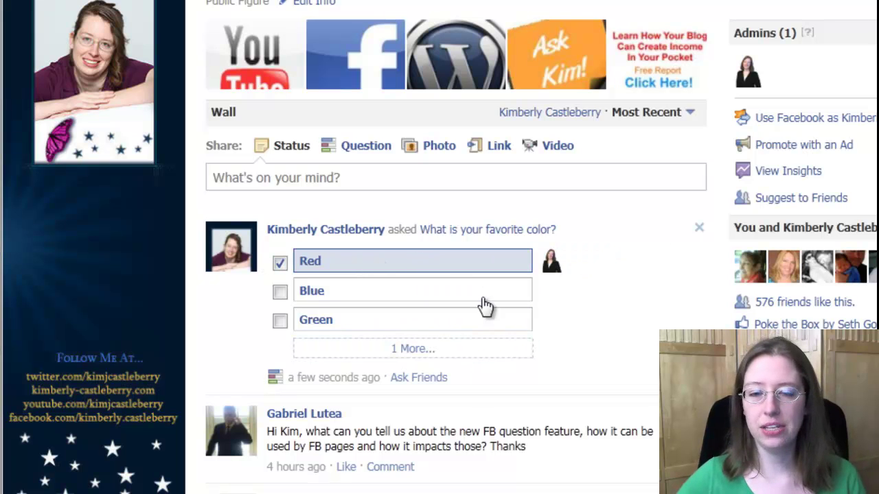
Open the personal profile and examine the recent activity entry about the poll answer
{"action": "scroll", "coordinate": [871, 122], "scroll_direction": "up", "scroll_amount": 3}
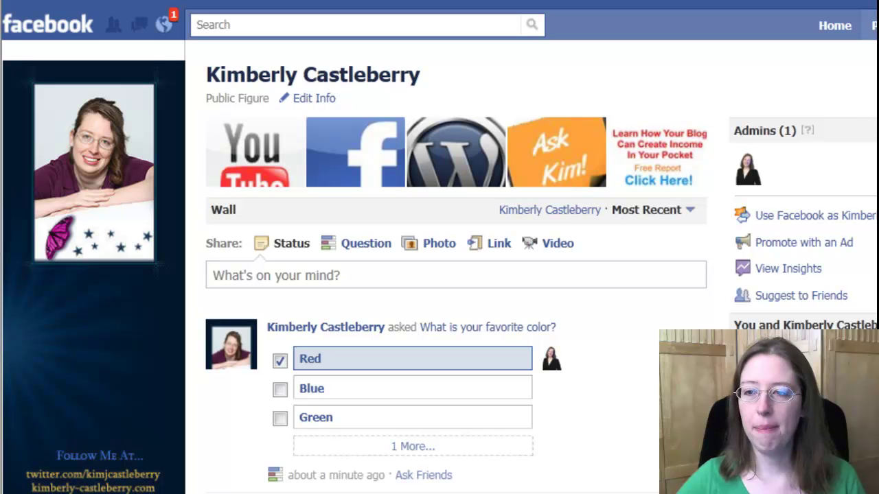
{"action": "left_click", "coordinate": [873, 25]}
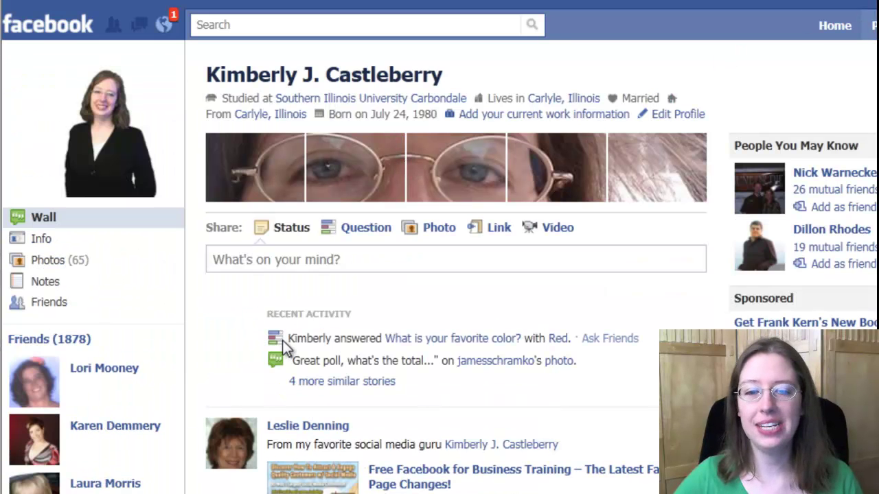
{"action": "left_click_drag", "start_coordinate": [287, 337], "coordinate": [653, 339]}
{"action": "left_click", "coordinate": [584, 286]}
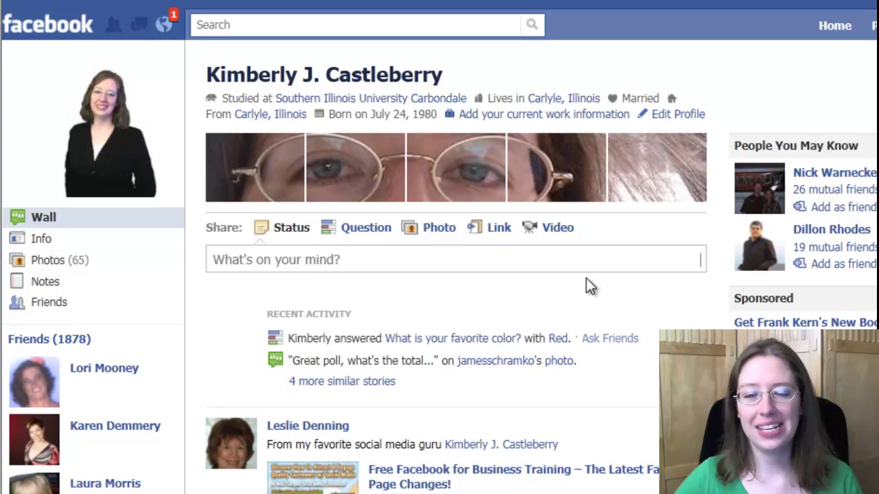
Open the favorite color question from the recent activity and check who voted for "Hot PINK!!! BABY!"
{"action": "left_click", "coordinate": [479, 338]}
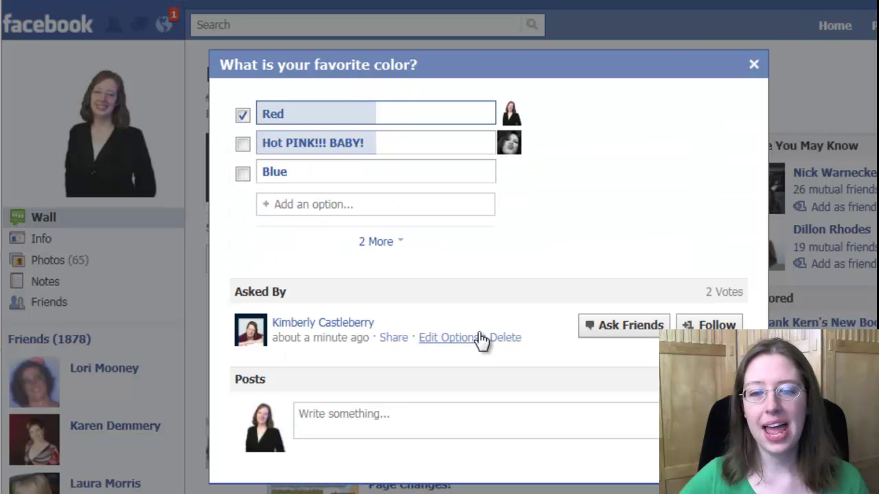
{"action": "mouse_move", "coordinate": [372, 119]}
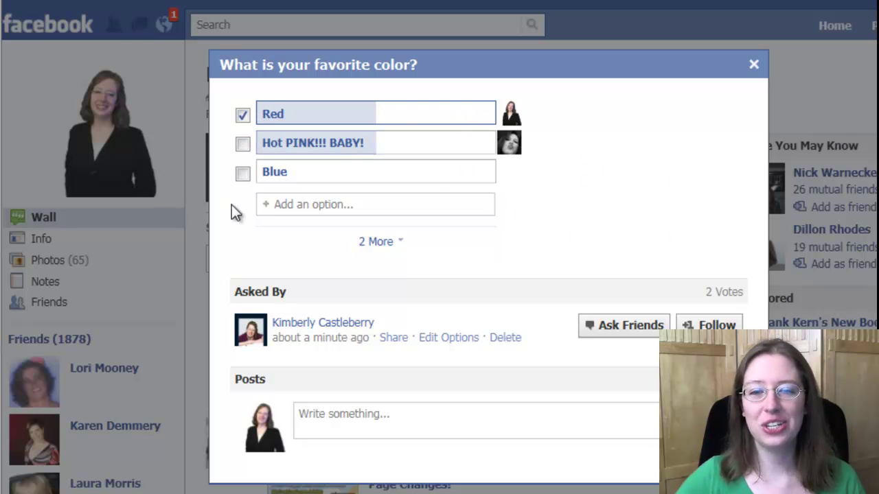
{"action": "mouse_move", "coordinate": [514, 152]}
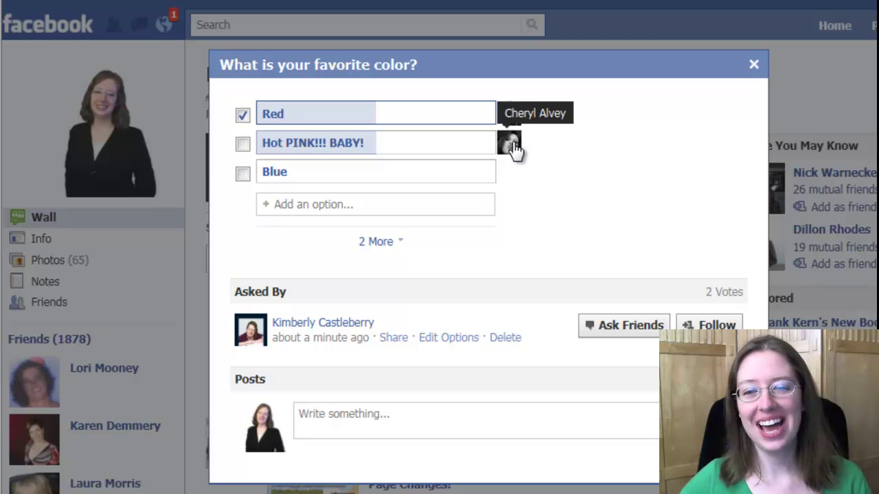
{"action": "mouse_move", "coordinate": [359, 151]}
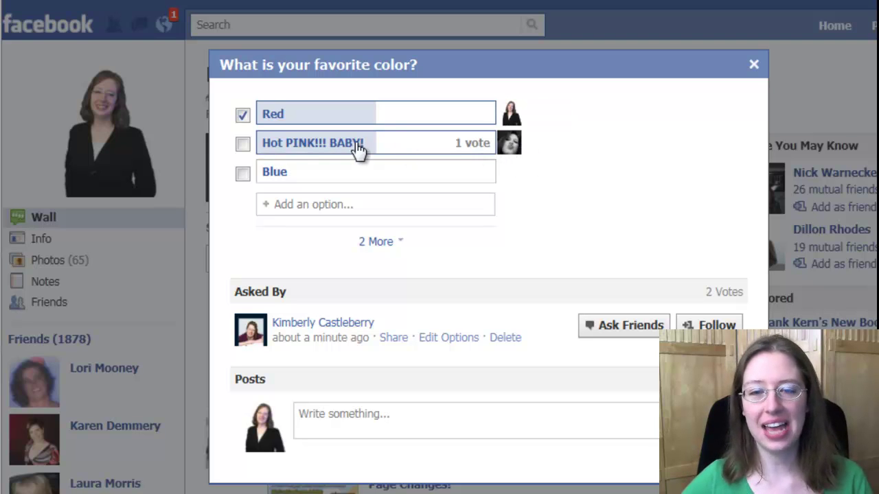
Open the profile of the "Hot PINK!!! BABY!" voter and find the poll answer in the recent activity
{"action": "left_click", "coordinate": [509, 146]}
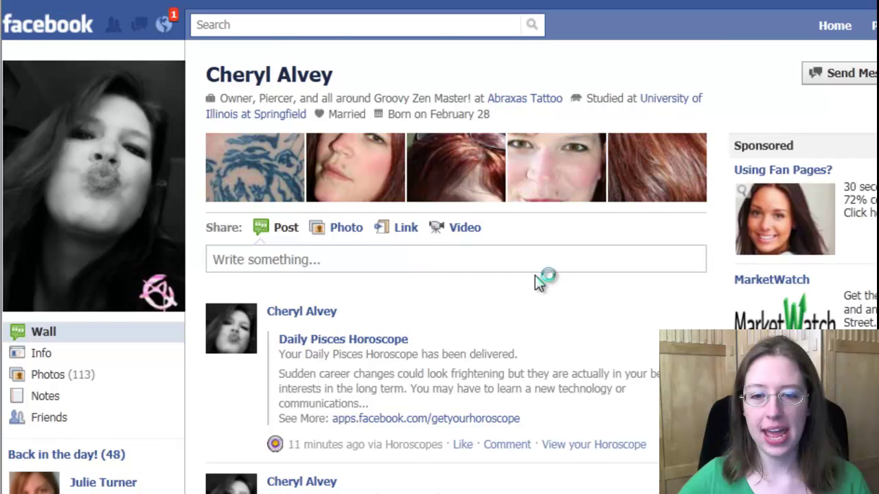
{"action": "scroll", "coordinate": [499, 253], "scroll_direction": "down", "scroll_amount": 4}
{"action": "scroll", "coordinate": [498, 253], "scroll_direction": "down", "scroll_amount": 2}
{"action": "scroll", "coordinate": [389, 302], "scroll_direction": "down", "scroll_amount": 2}
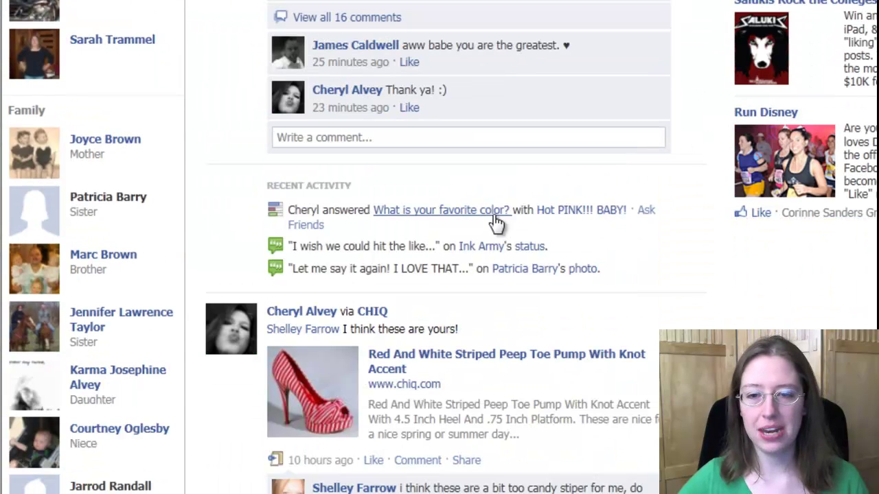
Open the favorite color question from the voter's recent activity and place the cursor in its post field
{"action": "left_click", "coordinate": [445, 212]}
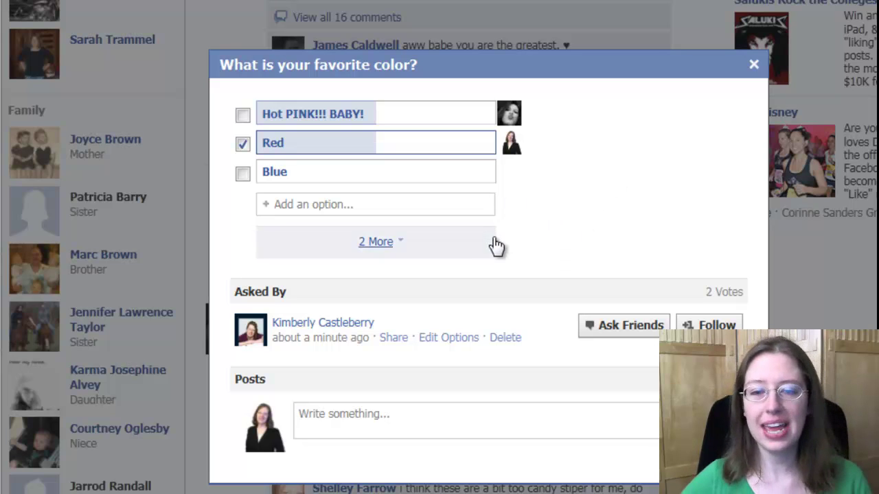
{"action": "left_click", "coordinate": [389, 427]}
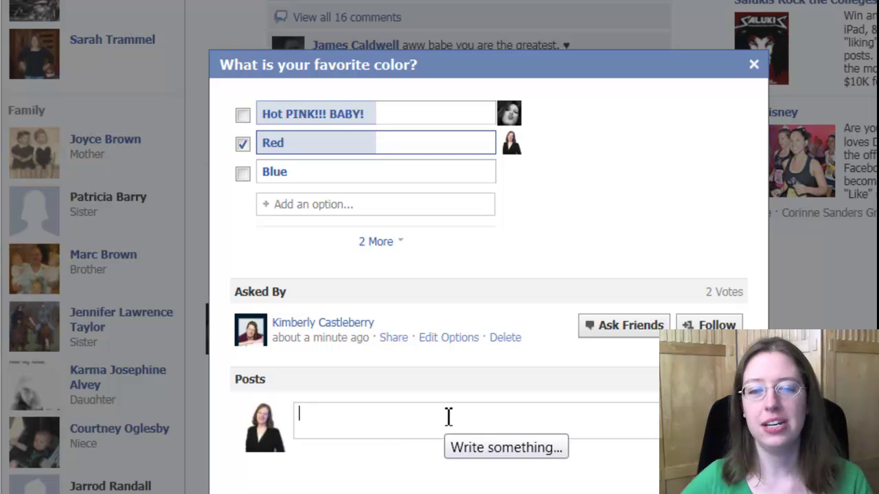